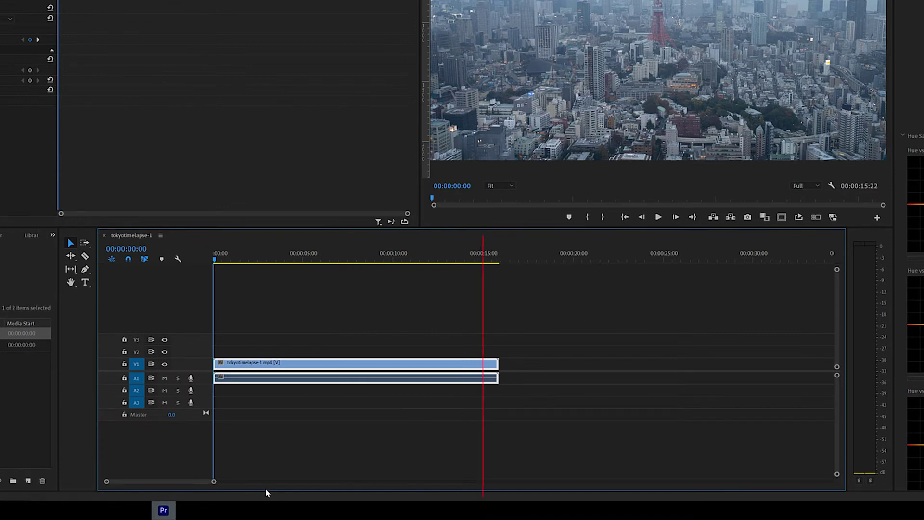
# Set the tokyotimelapse-1 sequence frame size to 1080 horizontal by 1920 vertical
pyautogui.moveTo(215, 483); pyautogui.dragTo(202, 490)
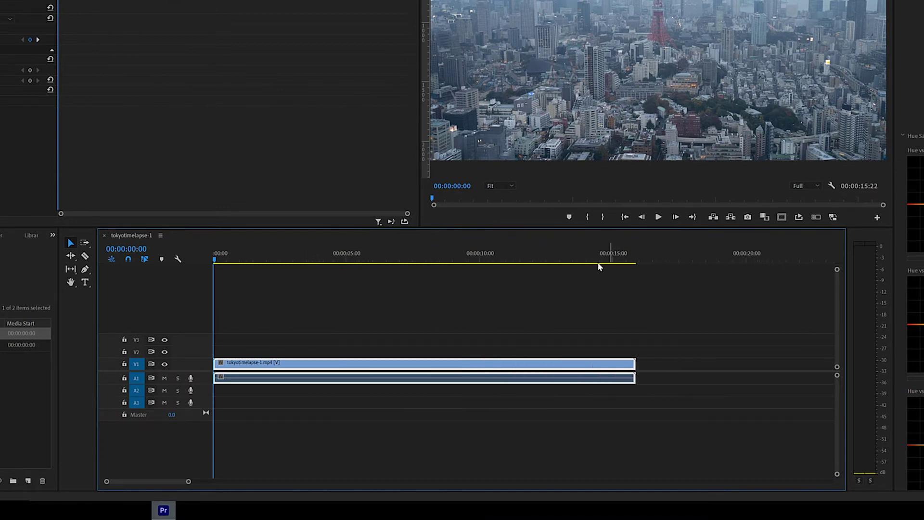
pyautogui.moveTo(215, 260); pyautogui.dragTo(612, 265)
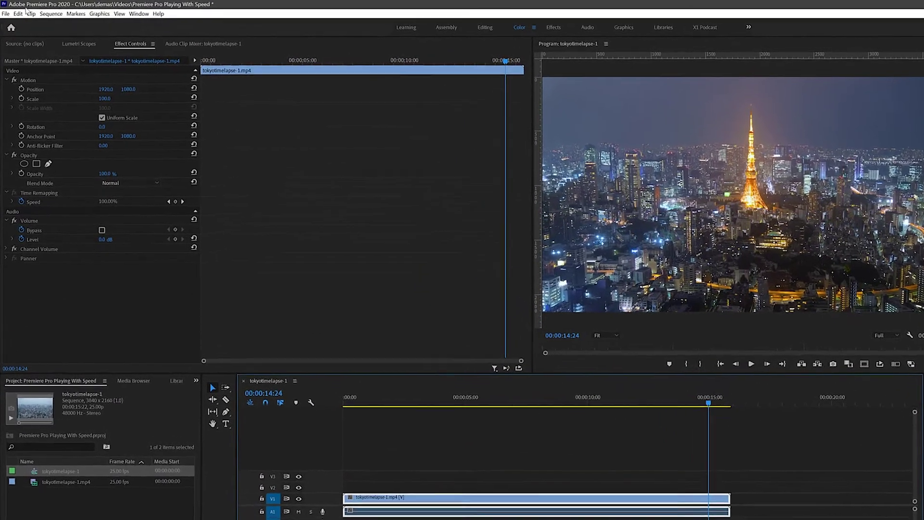
pyautogui.click(41, 12)
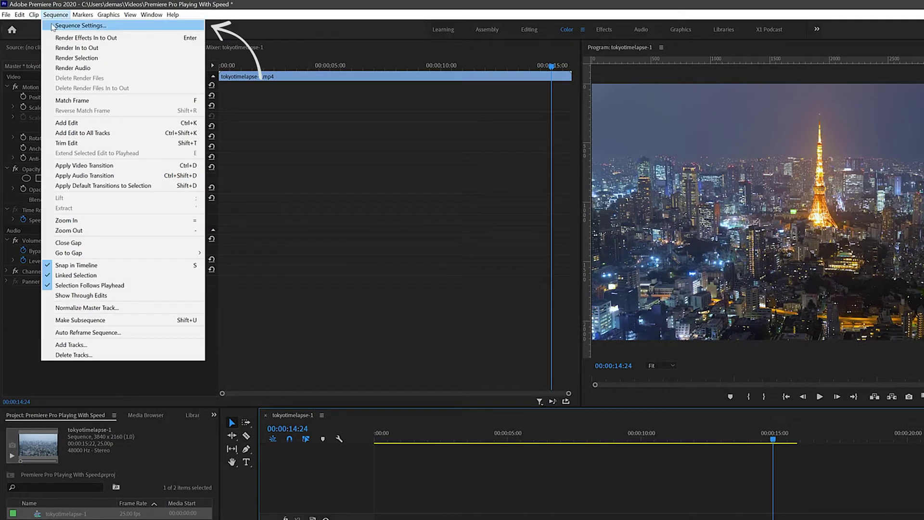
pyautogui.click(53, 26)
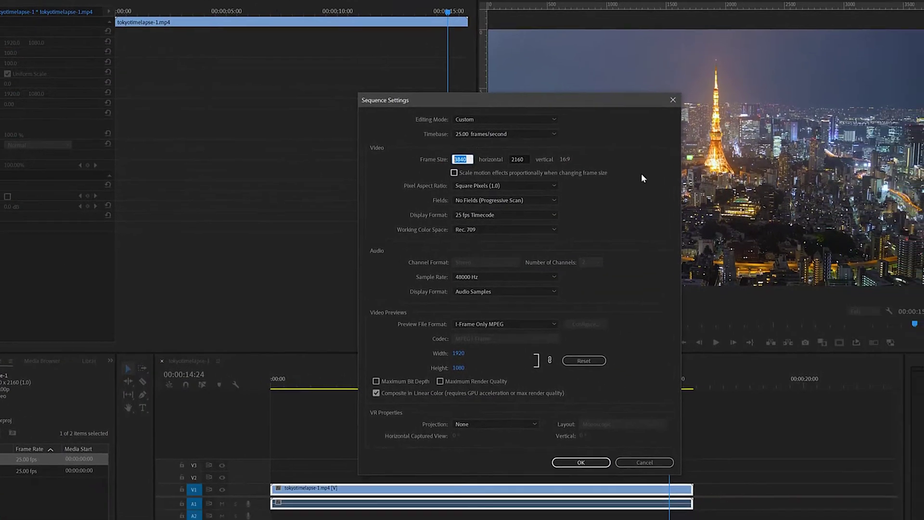
pyautogui.write('1080')
pyautogui.press('Tab')
pyautogui.write('1920')
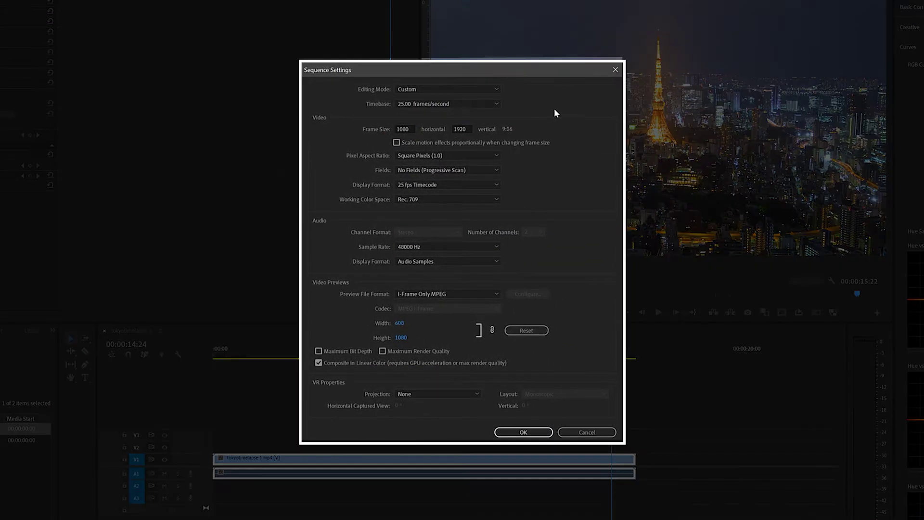
pyautogui.click(523, 432)
pyautogui.click(510, 271)
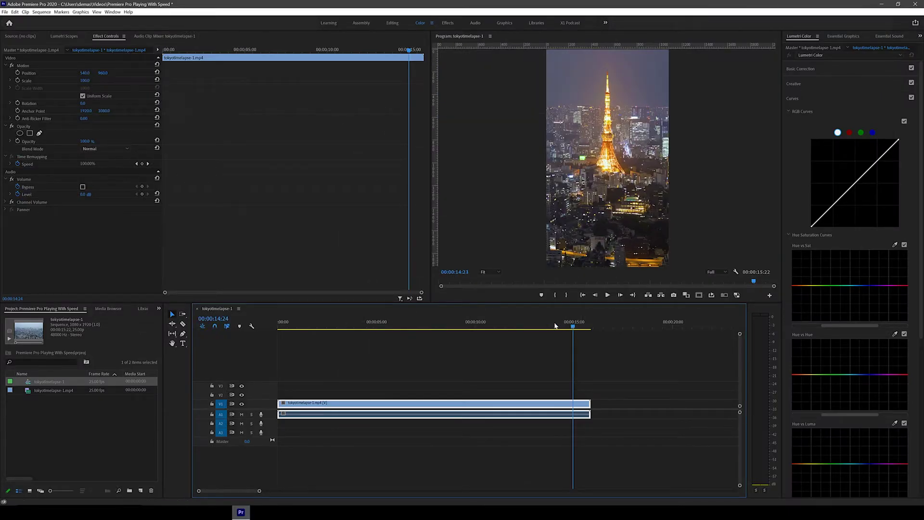
# Return the playhead to the start and set the timelapse clip's scale to 89
pyautogui.moveTo(555, 325); pyautogui.dragTo(220, 327)
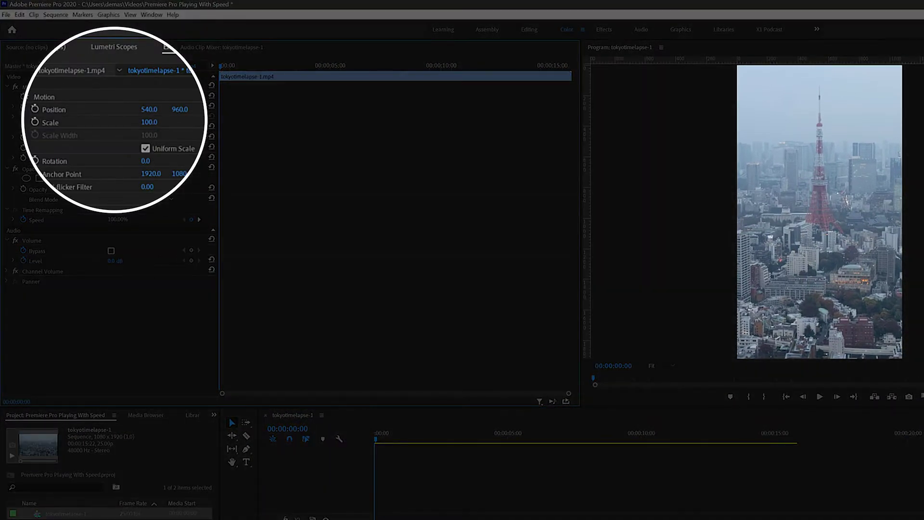
pyautogui.moveTo(148, 122)
pyautogui.mouseDown()
pyautogui.moveTo(132, 123)
pyautogui.moveTo(158, 122)
pyautogui.mouseUp()
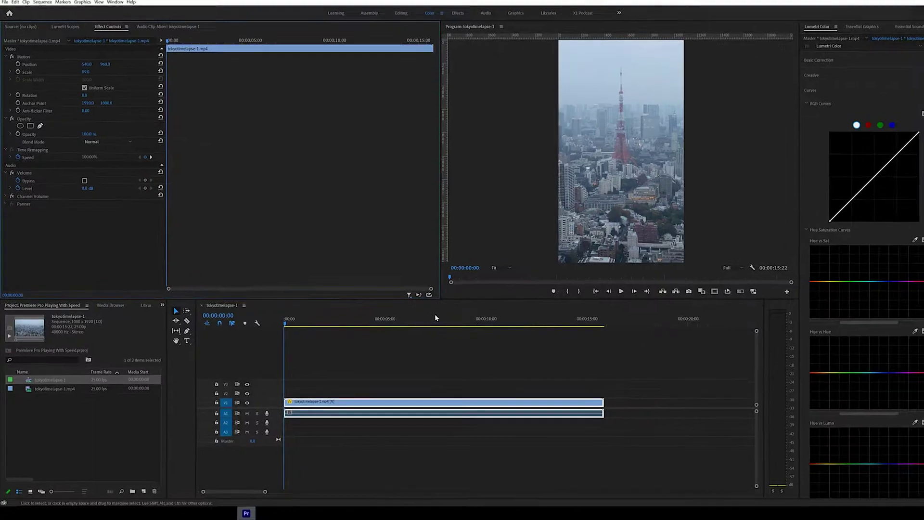
# Position the playhead at 00:00:15:00 and rate-stretch the end of the tokyotimelapse-1 clip to it
pyautogui.click(292, 428)
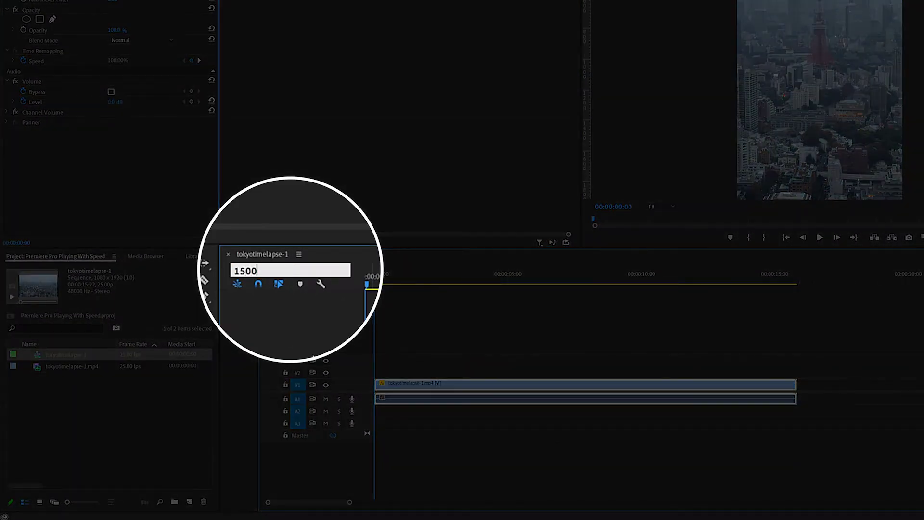
pyautogui.press('Return')
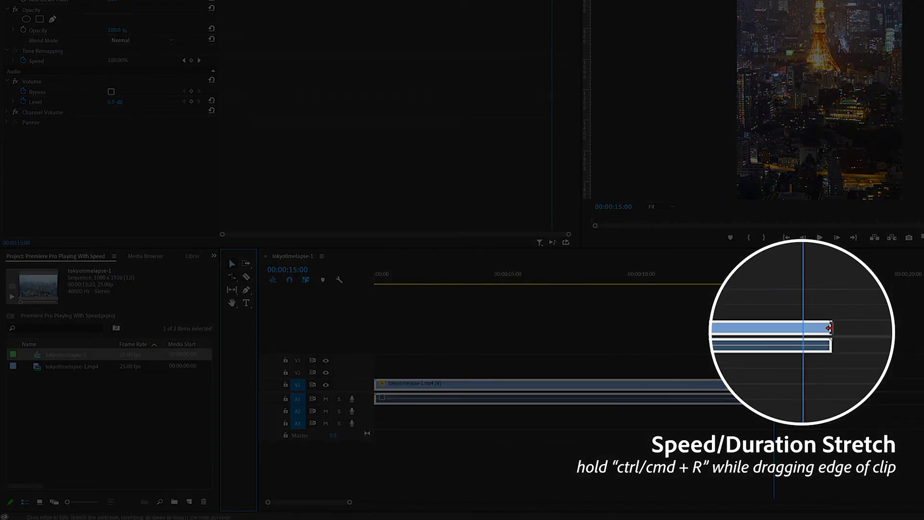
pyautogui.press('r')
pyautogui.moveTo(794, 385); pyautogui.dragTo(774, 385)
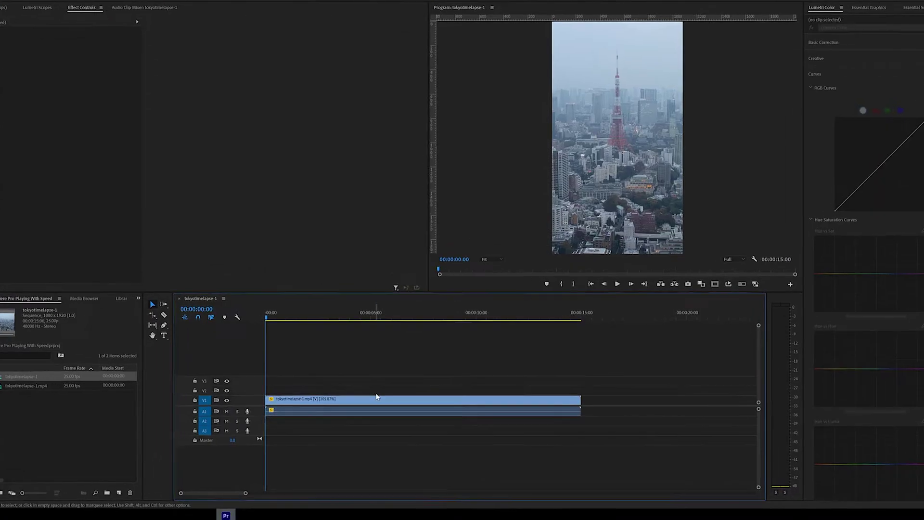
# Slow the tokyotimelapse-1 clip to 50% speed
pyautogui.rightClick(377, 398)
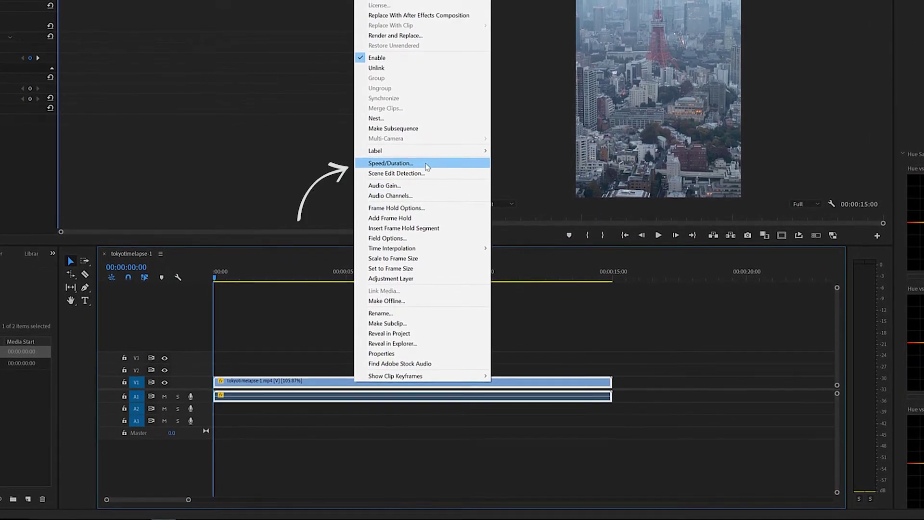
pyautogui.click(425, 166)
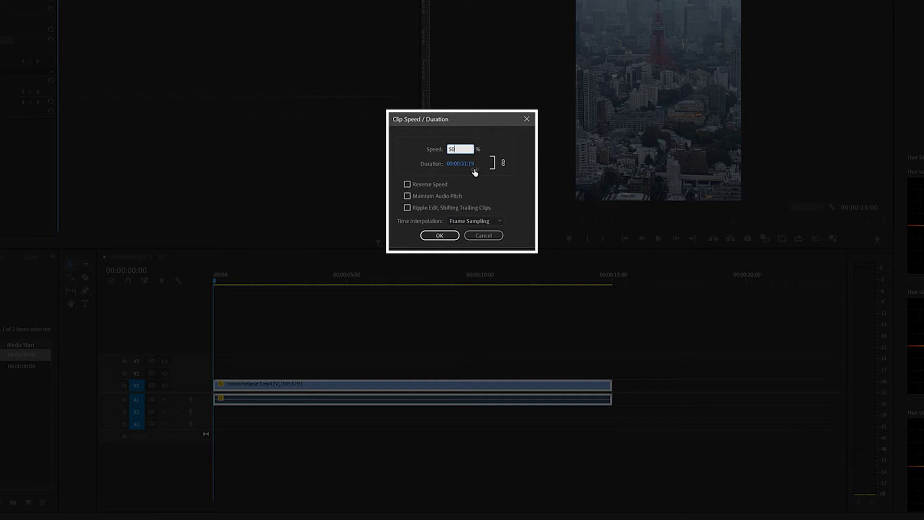
pyautogui.click(439, 236)
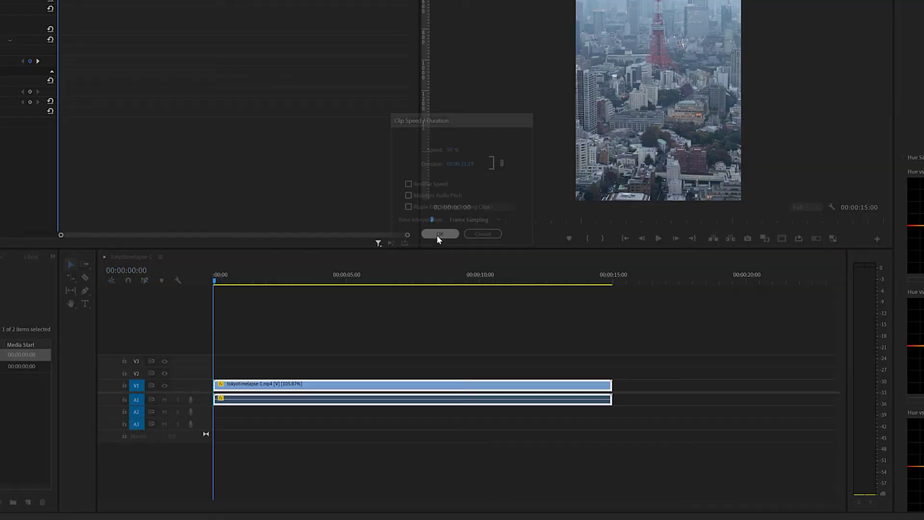
# Speed the tokyotimelapse-1 clip up to 200%
pyautogui.scroll(-3, 185, 506)
pyautogui.rightClick(320, 396)
pyautogui.click(388, 169)
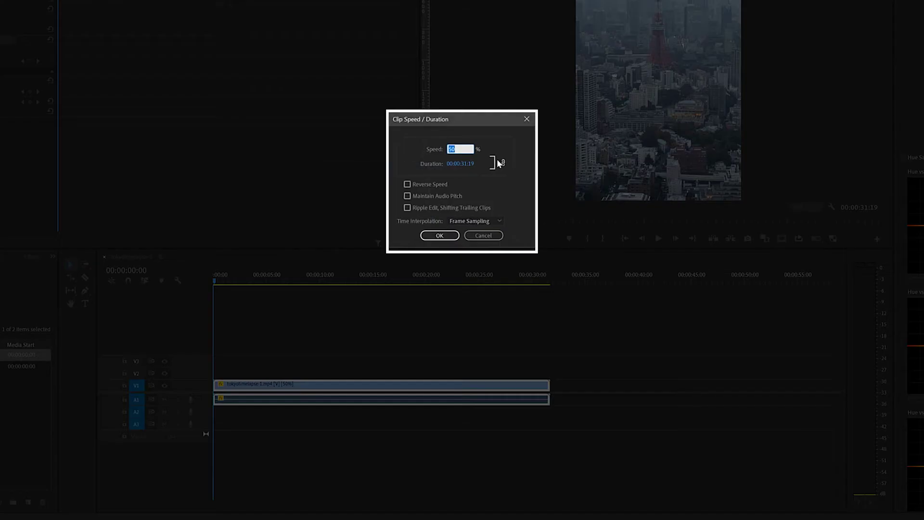
pyautogui.write('200')
pyautogui.click(439, 235)
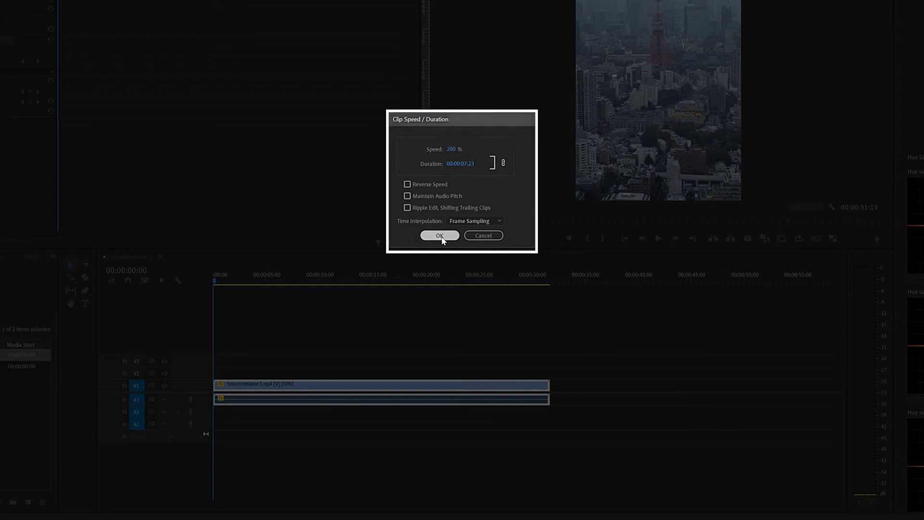
# Enable Reverse Speed in the timelapse clip's speed and duration settings
pyautogui.rightClick(246, 396)
pyautogui.click(288, 170)
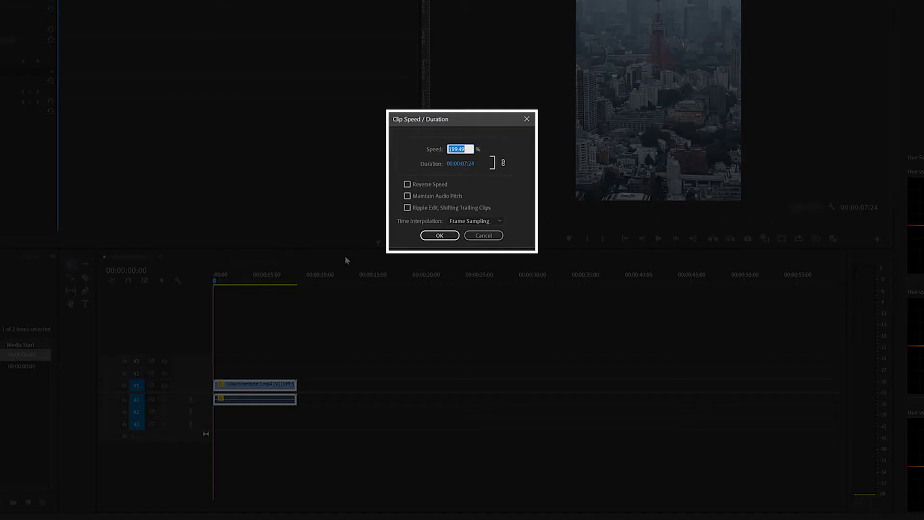
pyautogui.click(407, 184)
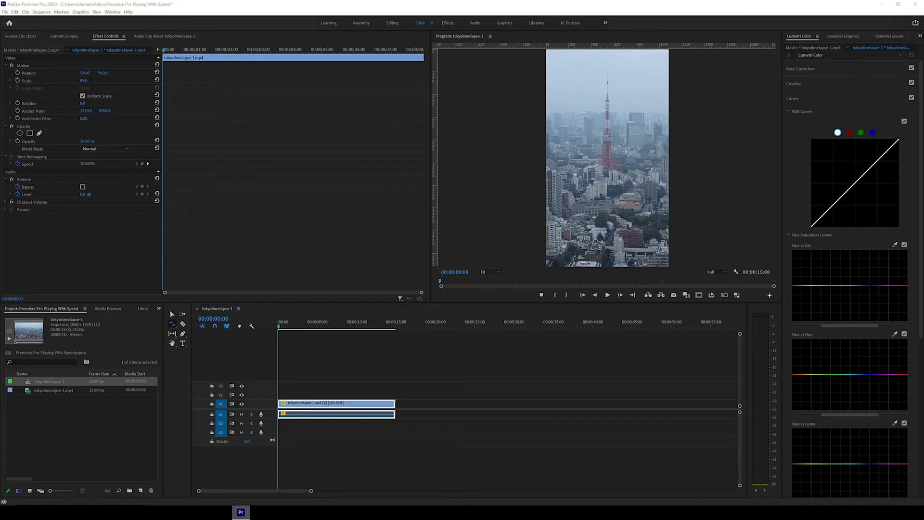
# Add DJI_0002.MP4 to video track V2, starting at the beginning of the sequence
pyautogui.moveTo(607, 236); pyautogui.dragTo(413, 337)
pyautogui.moveTo(354, 389); pyautogui.dragTo(267, 395)
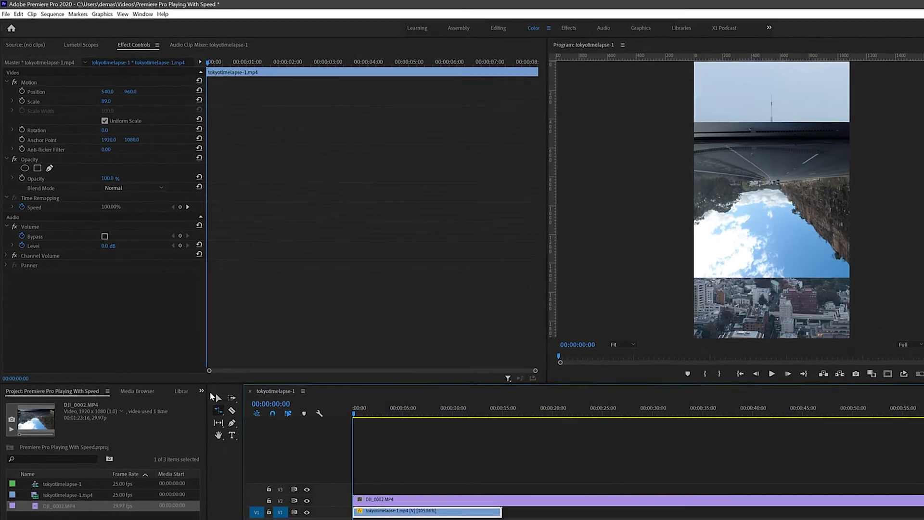
# Rotate the DJI_0002.MP4 clip 180 degrees and scale it to 179 to fill the vertical frame
pyautogui.click(171, 314)
pyautogui.click(308, 393)
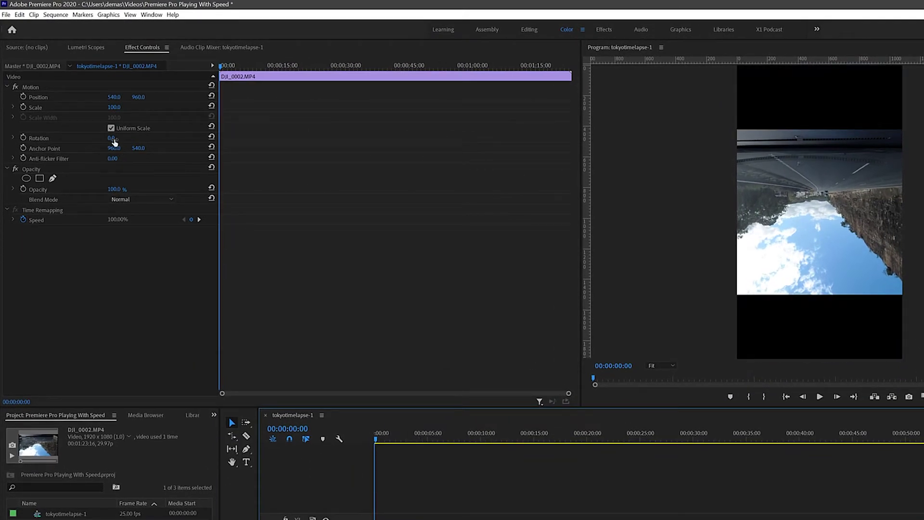
pyautogui.click(112, 138)
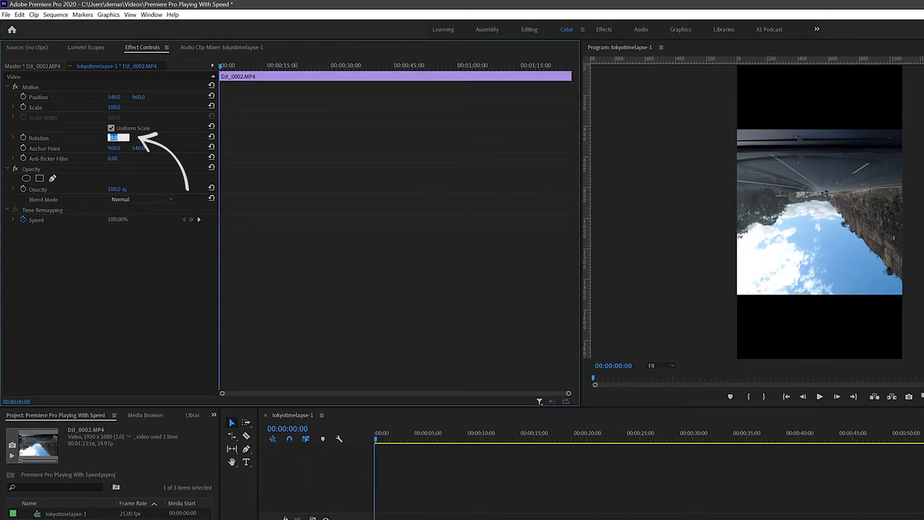
pyautogui.write('180')
pyautogui.press('Return')
pyautogui.moveTo(114, 107); pyautogui.dragTo(151, 106)
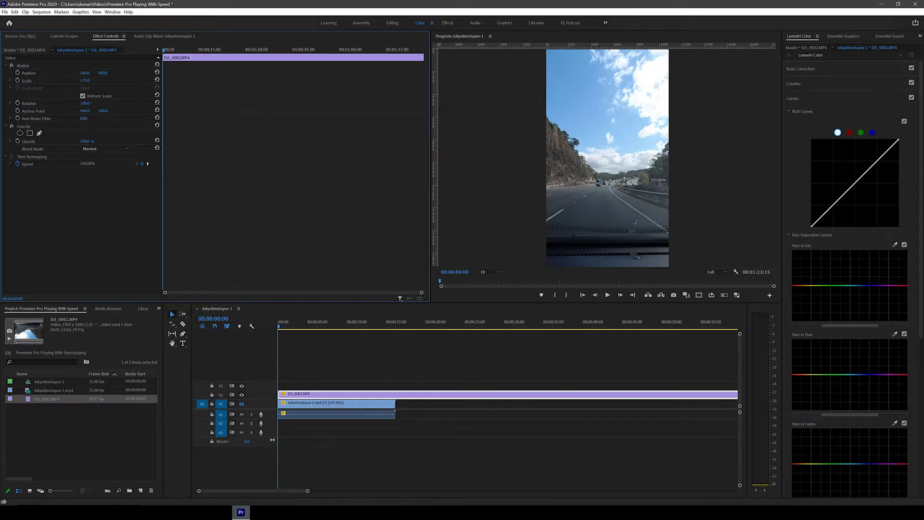
# Rate-stretch the DJI_0002.MP4 clip so it ends level with the timelapse clip at 15 seconds
pyautogui.moveTo(307, 490); pyautogui.dragTo(414, 490)
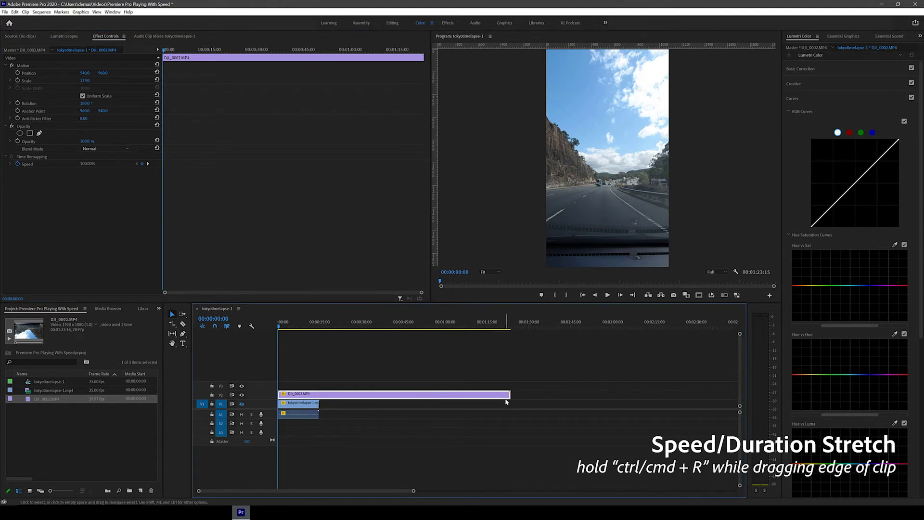
pyautogui.moveTo(506, 395); pyautogui.dragTo(451, 393)
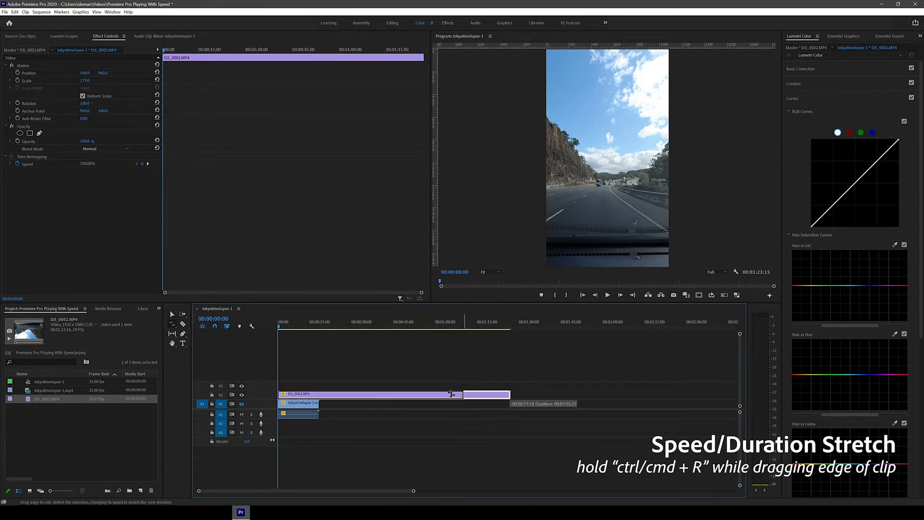
pyautogui.moveTo(332, 402); pyautogui.dragTo(318, 402)
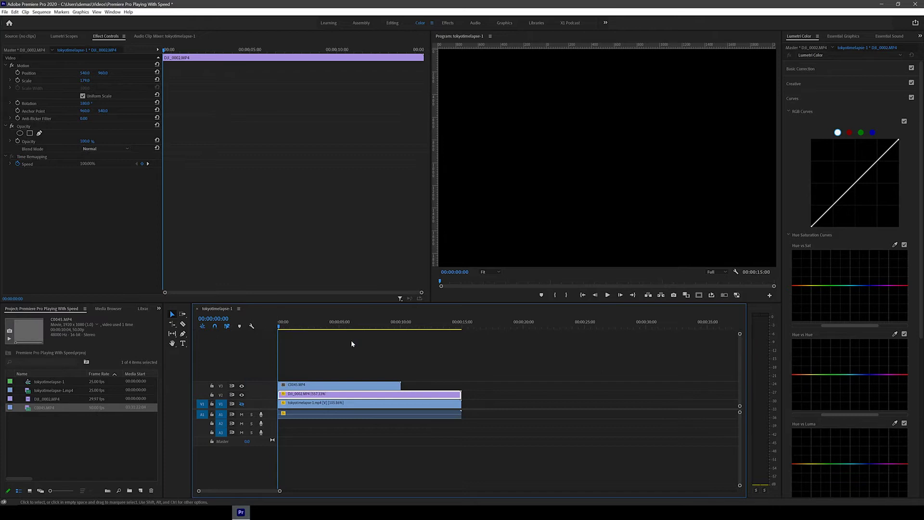
# Hide track V2 and scale the C0045.MP4 clip on V3 to 178 to fill the frame
pyautogui.click(332, 385)
pyautogui.moveTo(331, 328); pyautogui.dragTo(278, 328)
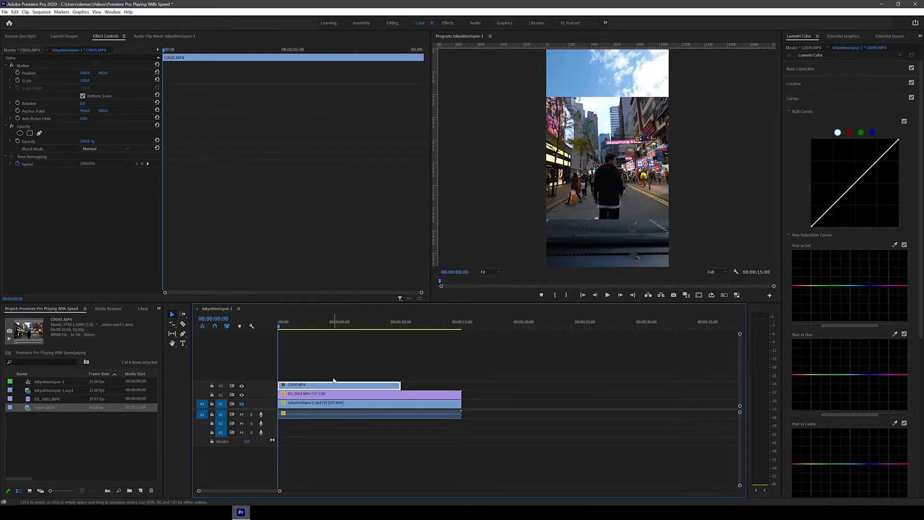
pyautogui.click(242, 394)
pyautogui.moveTo(85, 80); pyautogui.dragTo(102, 80)
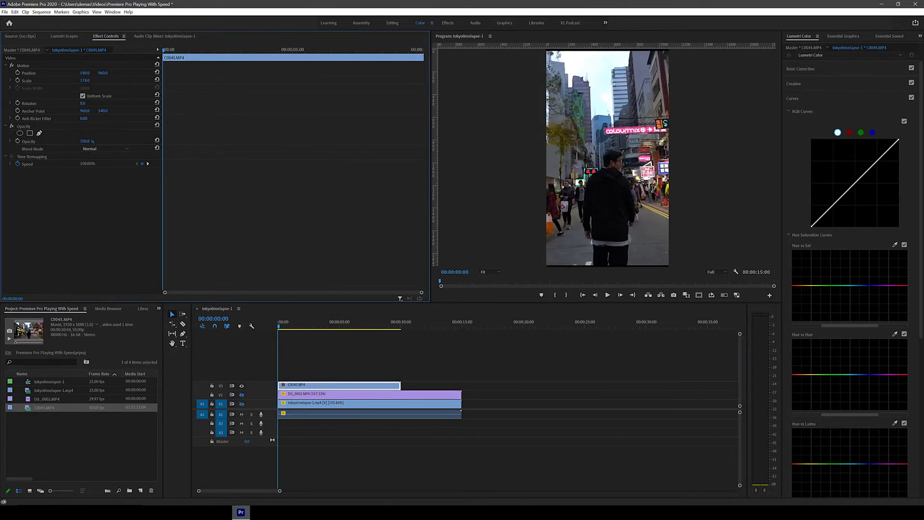
# Check the frame rate in C0045.MP4's properties and the timebase in the sequence settings
pyautogui.rightClick(320, 385)
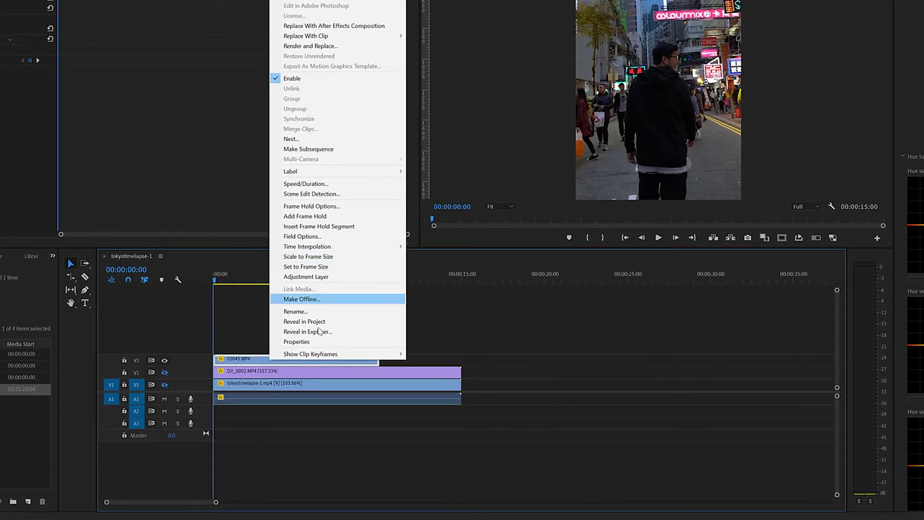
pyautogui.click(318, 344)
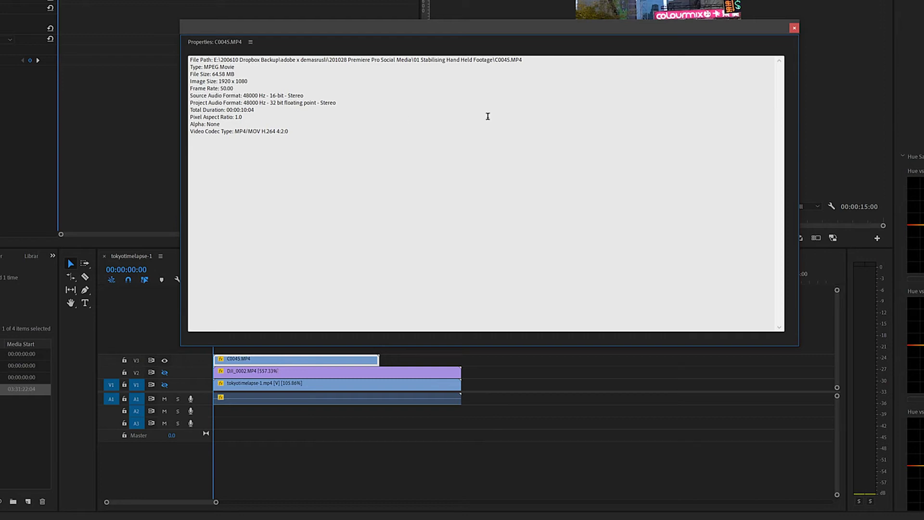
pyautogui.click(794, 28)
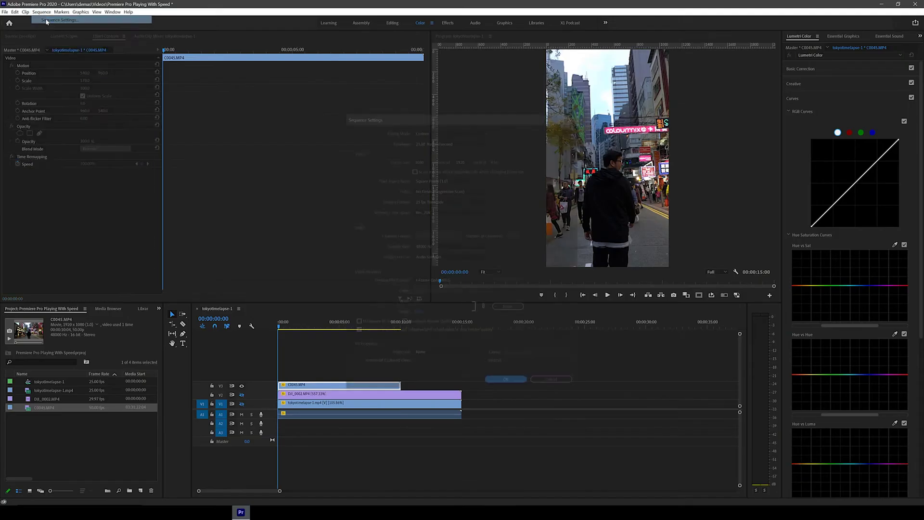
pyautogui.click(436, 143)
pyautogui.click(511, 384)
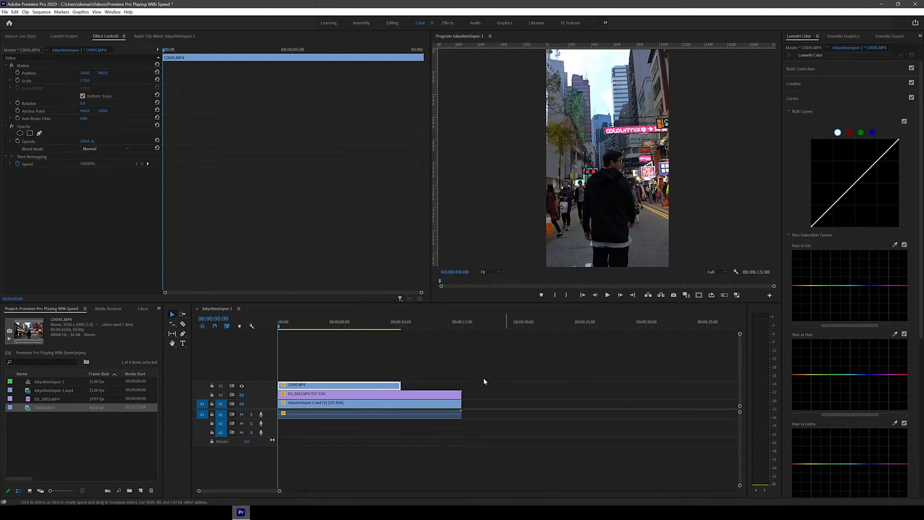
# Trim C0045.MP4 to end at 00:00:07:09, rate-stretch it to end at 15 seconds, and return the playhead to the start
pyautogui.press('space')
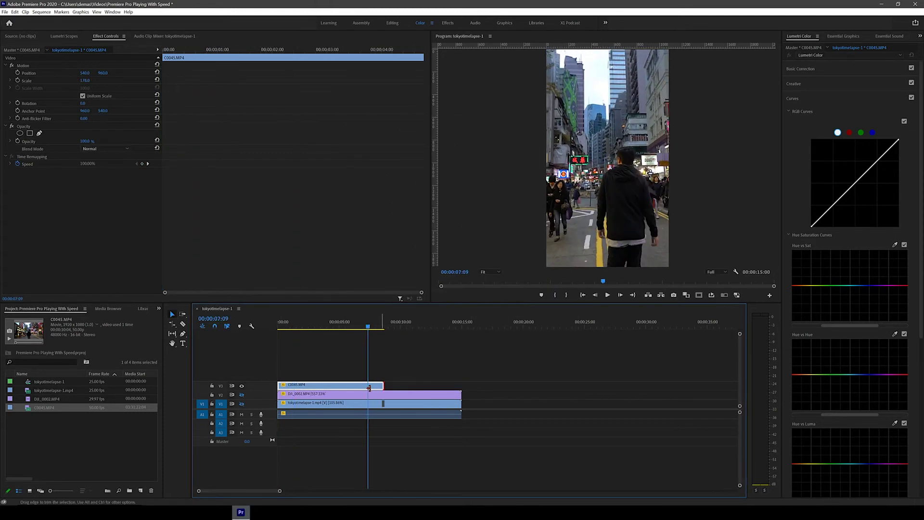
pyautogui.press('r')
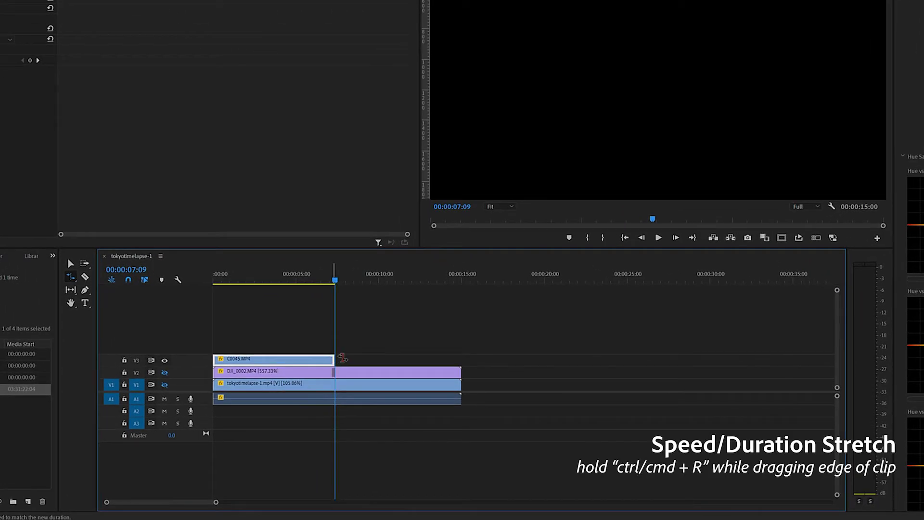
pyautogui.moveTo(364, 382); pyautogui.dragTo(461, 359)
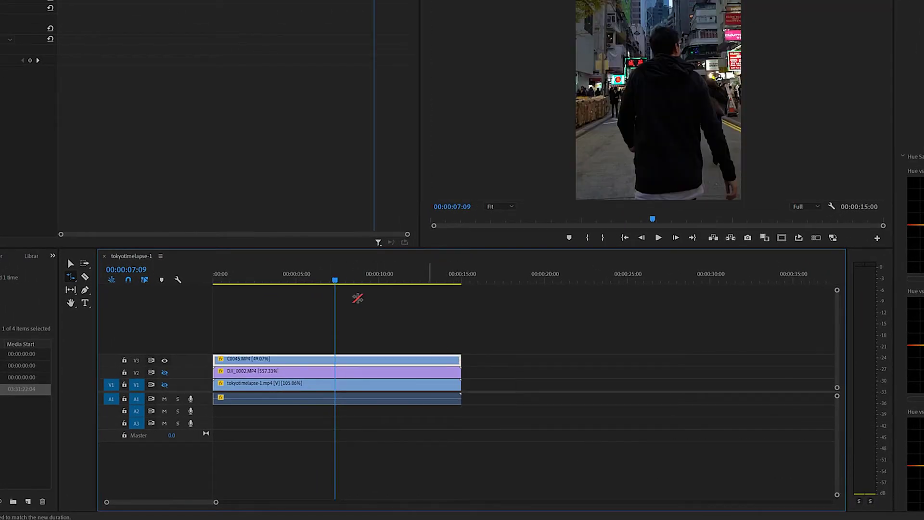
pyautogui.moveTo(337, 283); pyautogui.dragTo(213, 283)
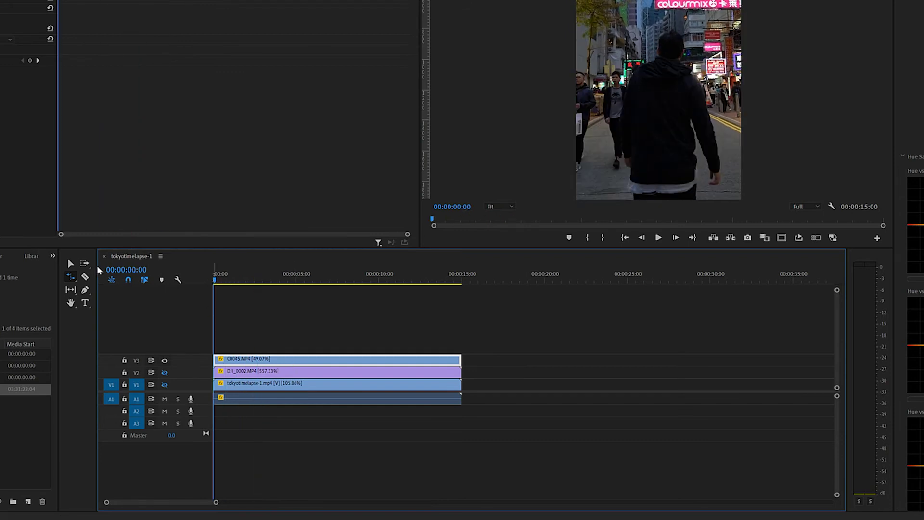
# Set the speed of the C0045.MP4 clip on V3 to 50%
pyautogui.click(70, 264)
pyautogui.rightClick(309, 359)
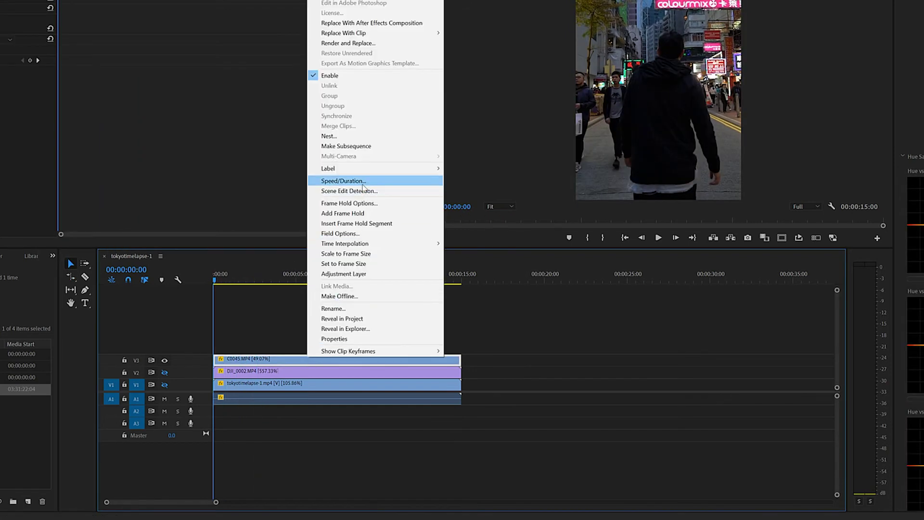
pyautogui.click(363, 186)
pyautogui.write('50')
pyautogui.click(438, 235)
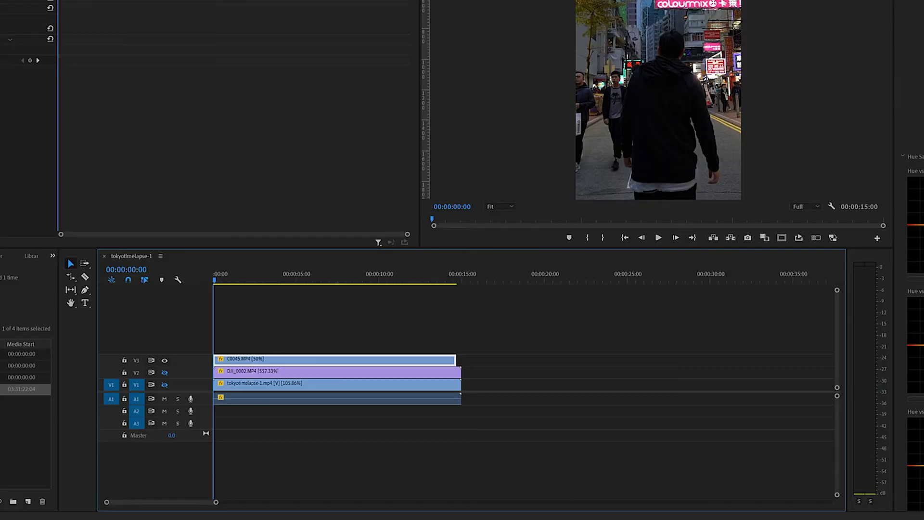
# Extend the end of the C0045.MP4 clip on V3 to 15 seconds, level with the clips below
pyautogui.click(41, 12)
pyautogui.click(53, 21)
pyautogui.click(553, 384)
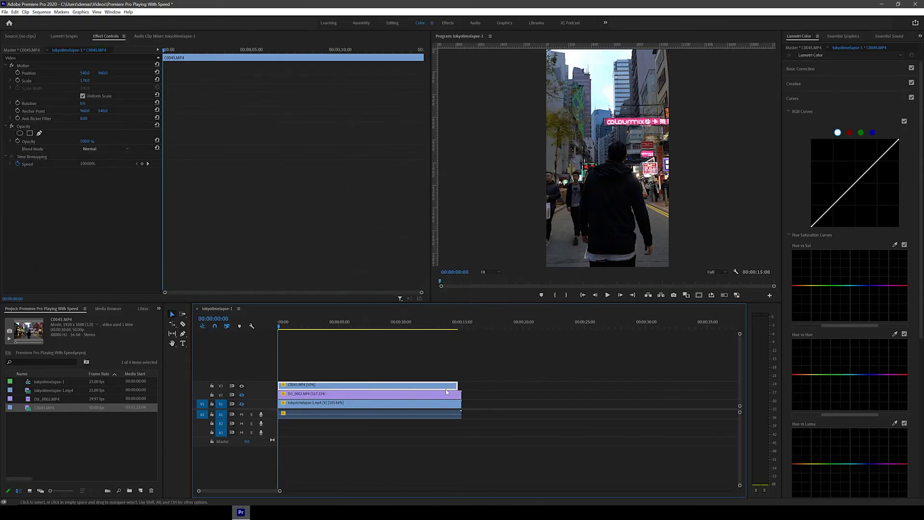
pyautogui.moveTo(449, 387); pyautogui.dragTo(453, 387)
# Place C0509.MP4 on track V4 at the start of the sequence and check the frame rate in its properties
pyautogui.moveTo(282, 385); pyautogui.dragTo(278, 385)
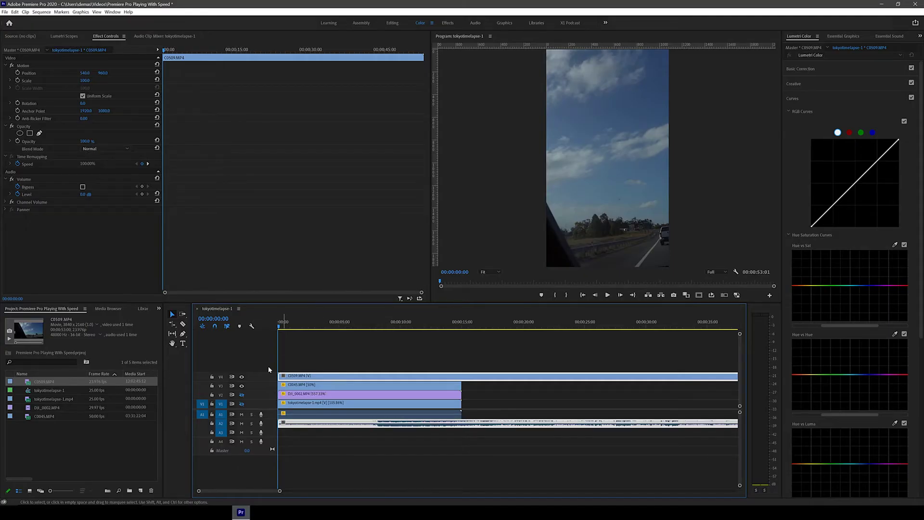
pyautogui.moveTo(278, 491); pyautogui.dragTo(410, 491)
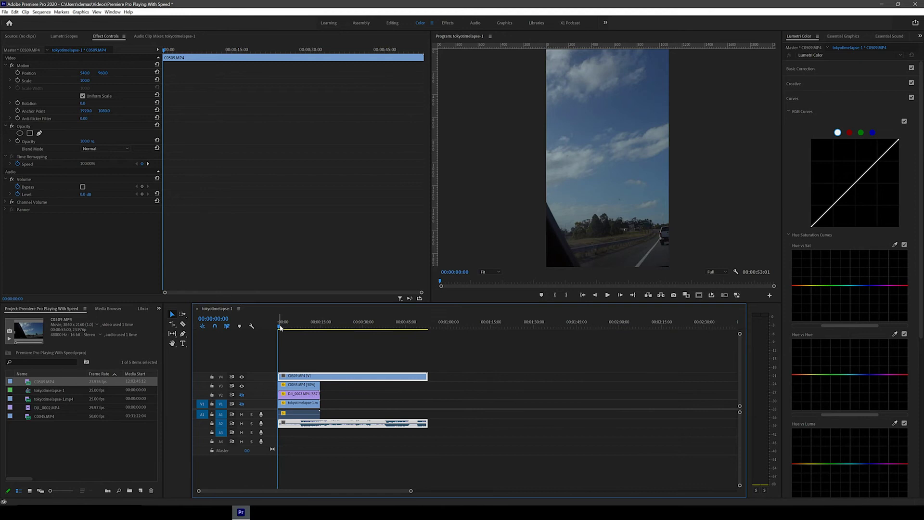
pyautogui.rightClick(359, 376)
pyautogui.click(386, 359)
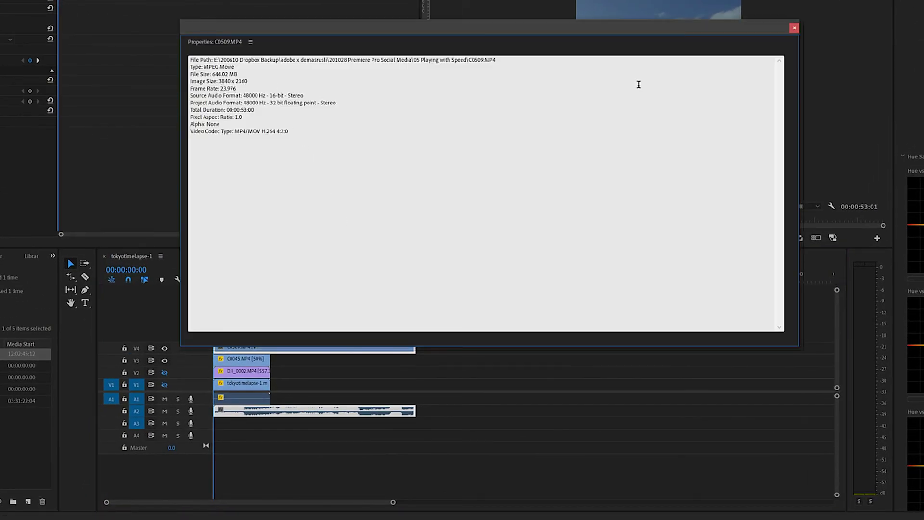
pyautogui.click(794, 30)
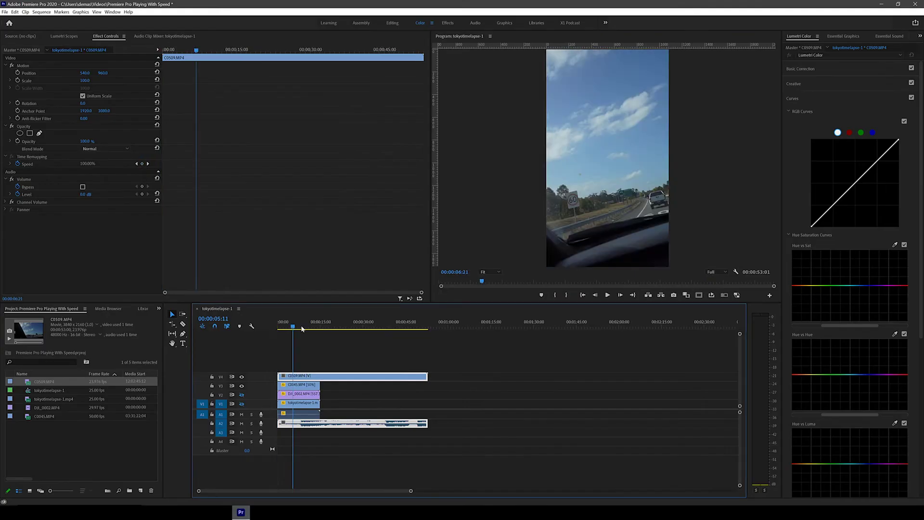
# Play the C0509.MP4 clip on V4 from the start of the sequence to review its footage
pyautogui.moveTo(301, 326)
pyautogui.mouseDown()
pyautogui.moveTo(242, 319)
pyautogui.moveTo(289, 326)
pyautogui.mouseUp()
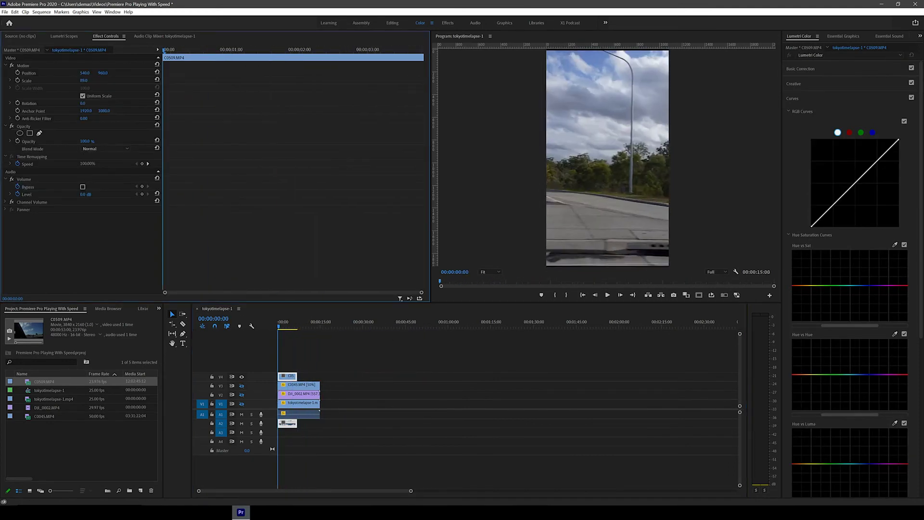
pyautogui.press('space')
pyautogui.press('=')
pyautogui.press('=')
pyautogui.press('=')
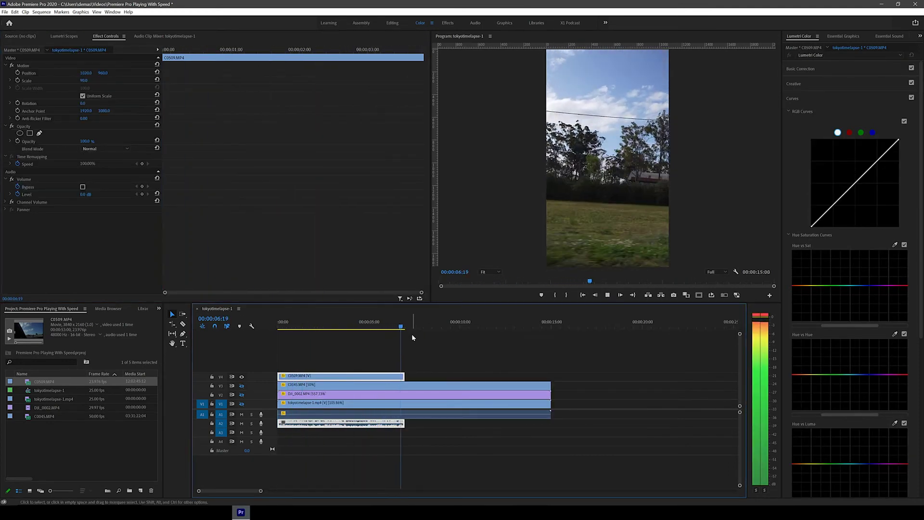
# Return the playhead to the start and rate-stretch the C0509.MP4 clip on V4 to end at 15 seconds
pyautogui.moveTo(399, 326); pyautogui.dragTo(279, 325)
pyautogui.click(280, 326)
pyautogui.click(358, 377)
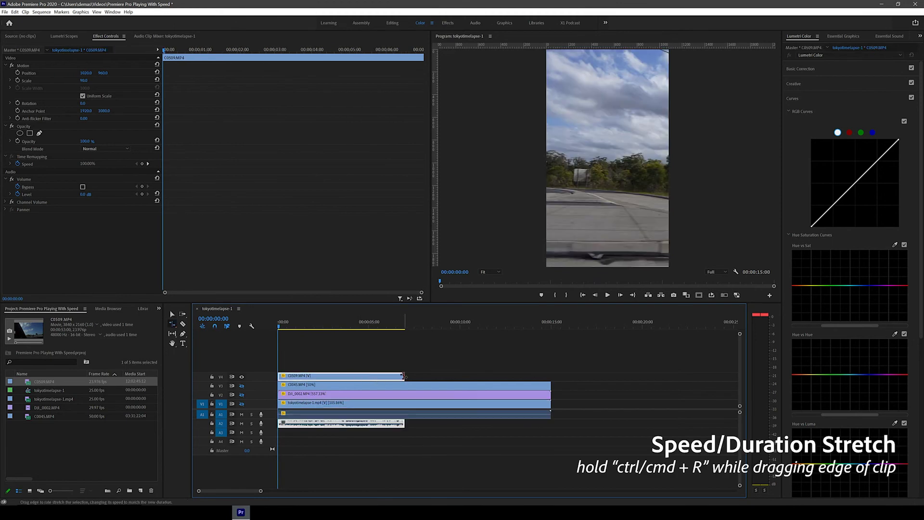
pyautogui.moveTo(403, 375); pyautogui.dragTo(551, 377)
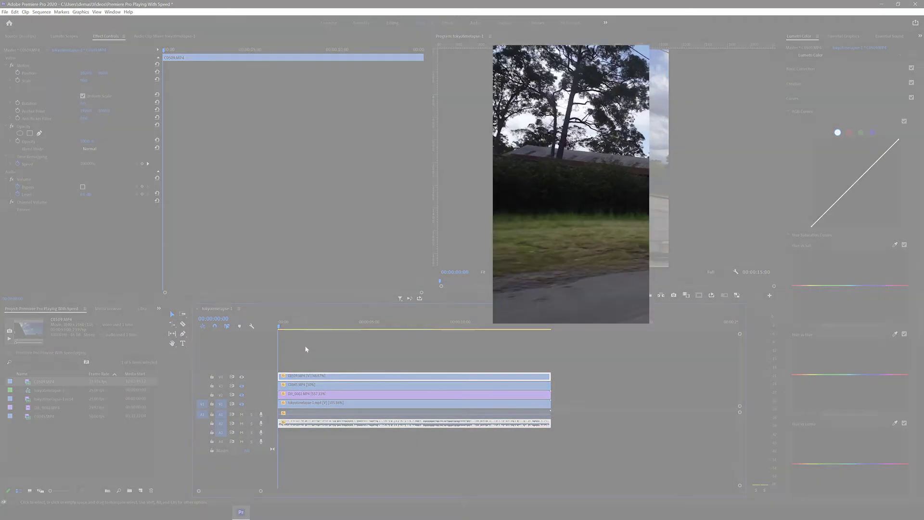